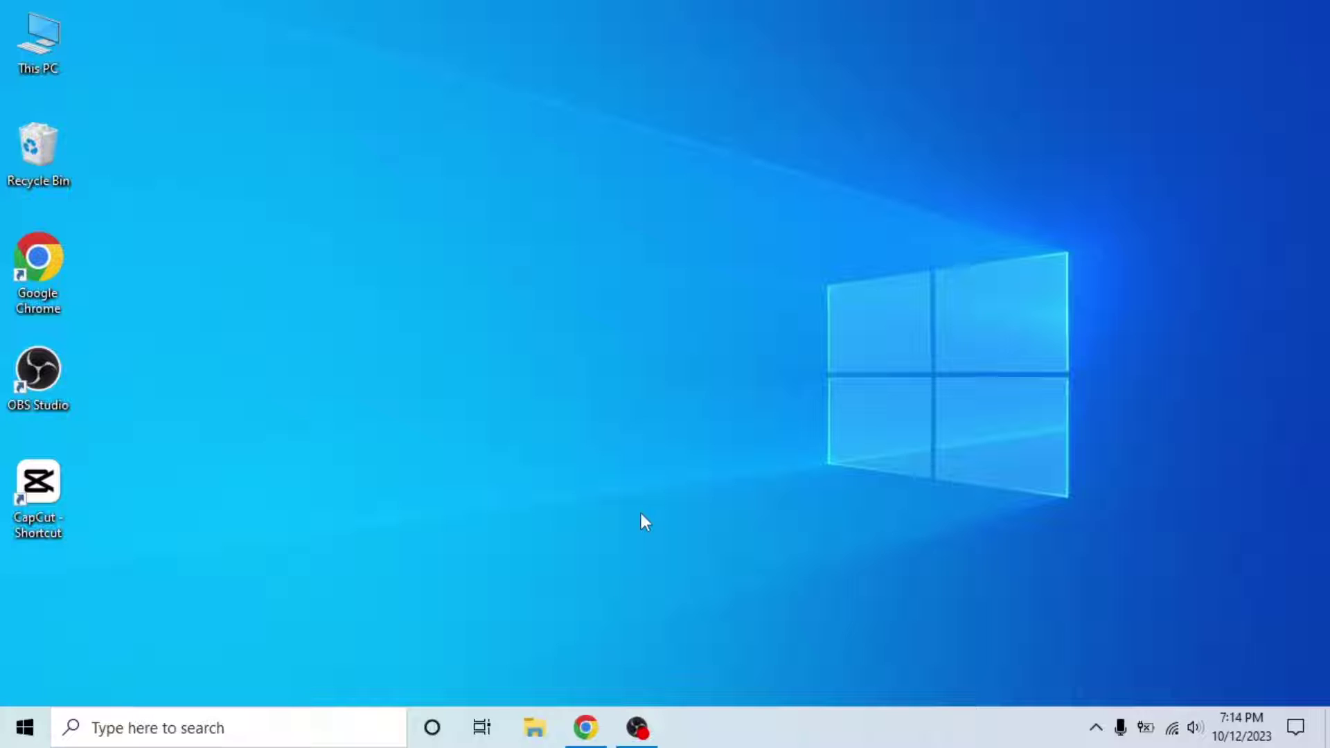
Step: Launch Chrome from the taskbar and load the LinkedIn home feed
{"action": "left_click", "coordinate": [586, 728]}
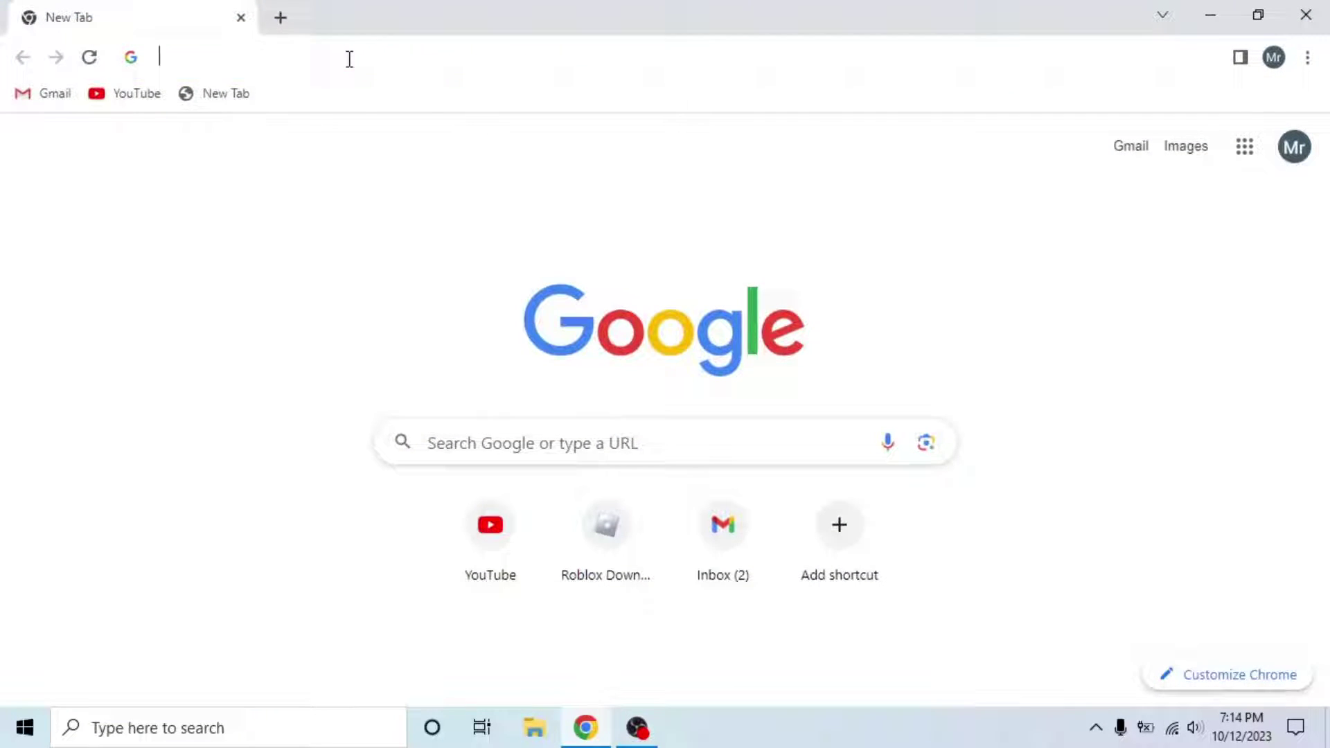
{"action": "left_click", "coordinate": [350, 58]}
{"action": "type", "text": "linkedin"}
{"action": "key", "text": "Return"}
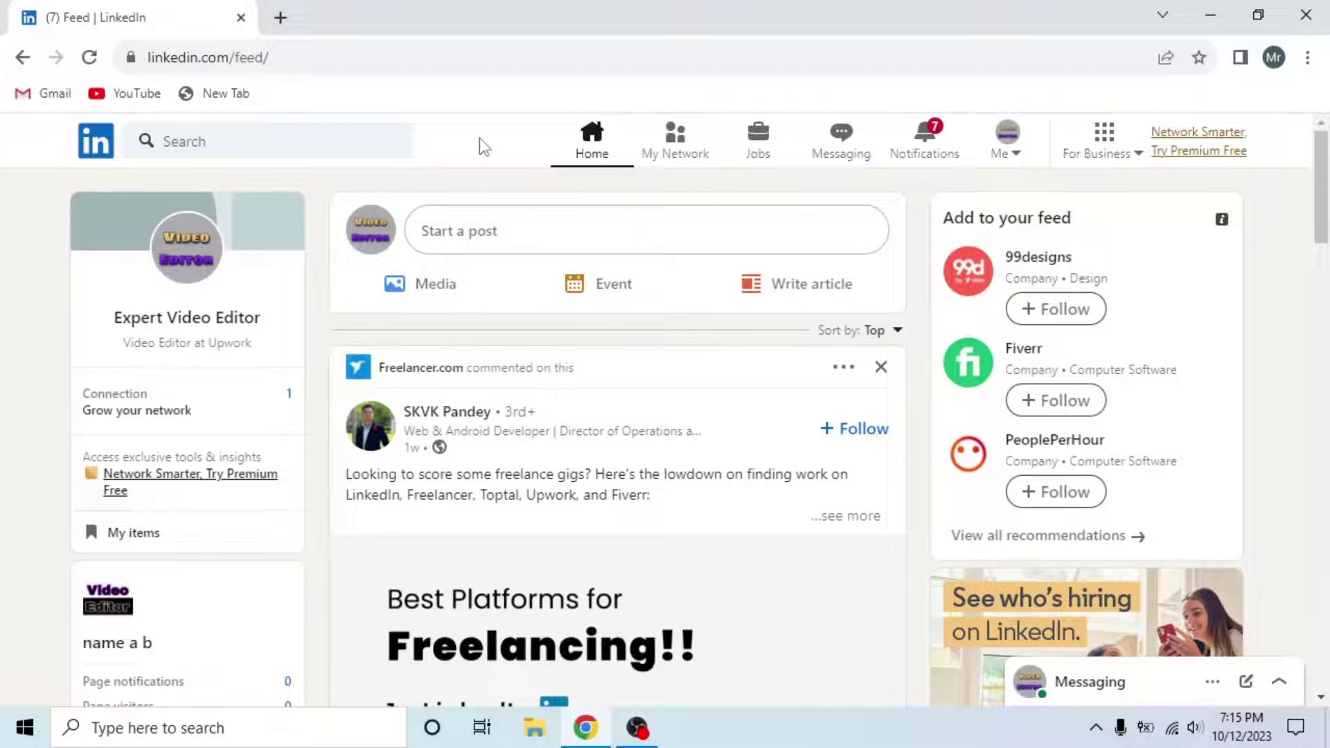
Step: Compose a 'Hello' post with the Video Editor image attached
{"action": "left_click", "coordinate": [513, 241]}
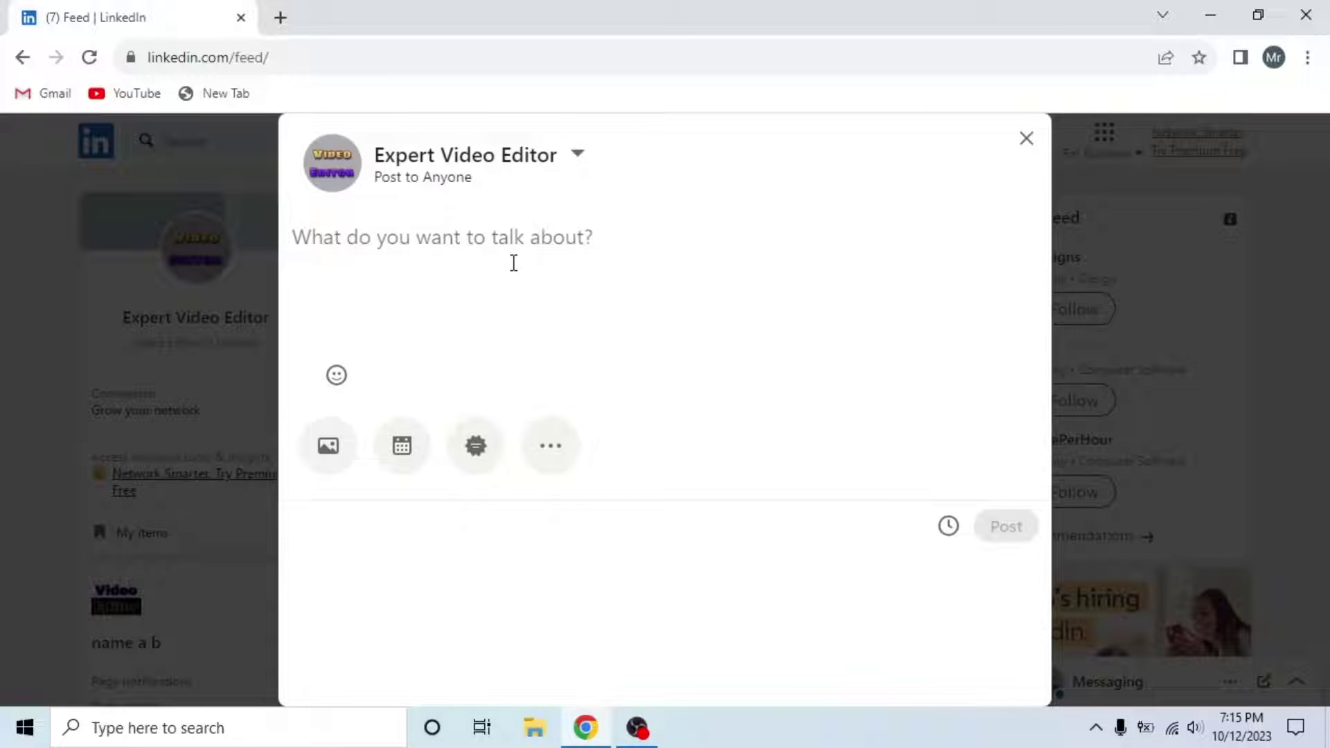
{"action": "type", "text": "Hello"}
{"action": "left_click", "coordinate": [328, 446]}
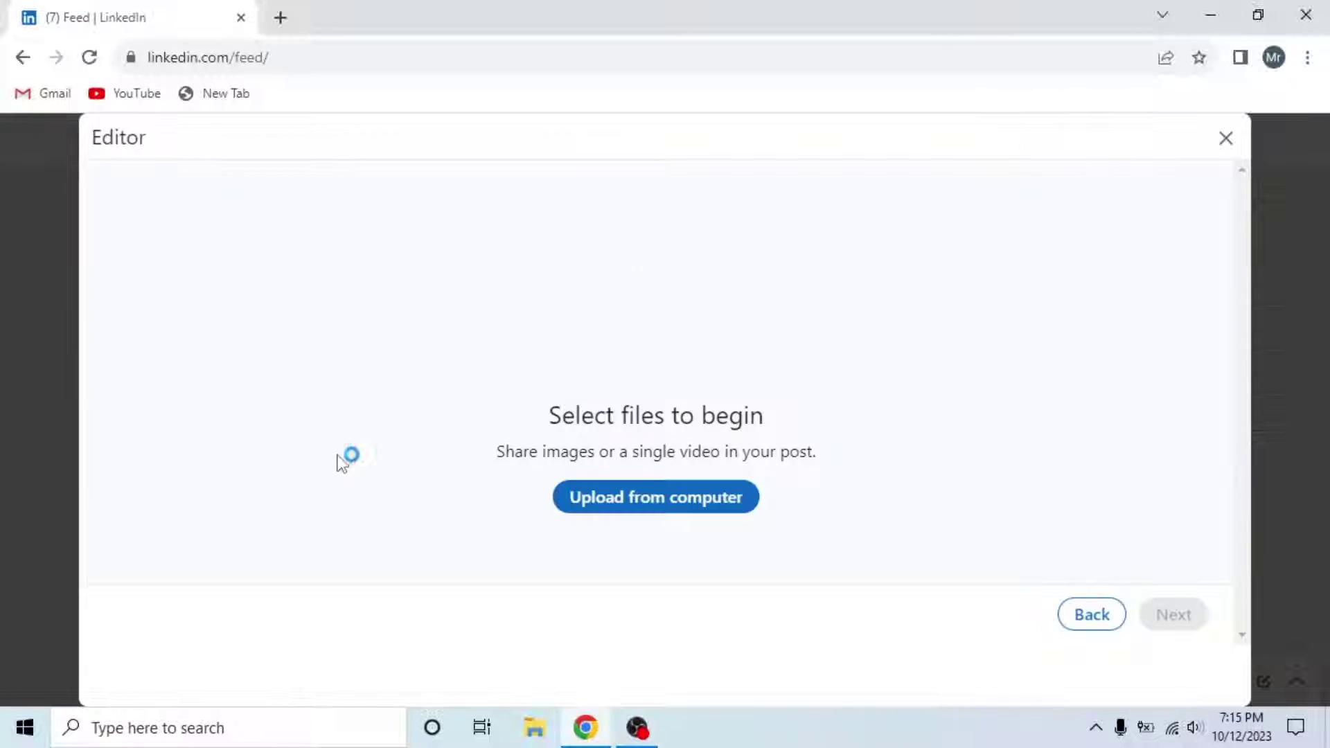
{"action": "double_click", "coordinate": [485, 208]}
{"action": "left_click", "coordinate": [1174, 614]}
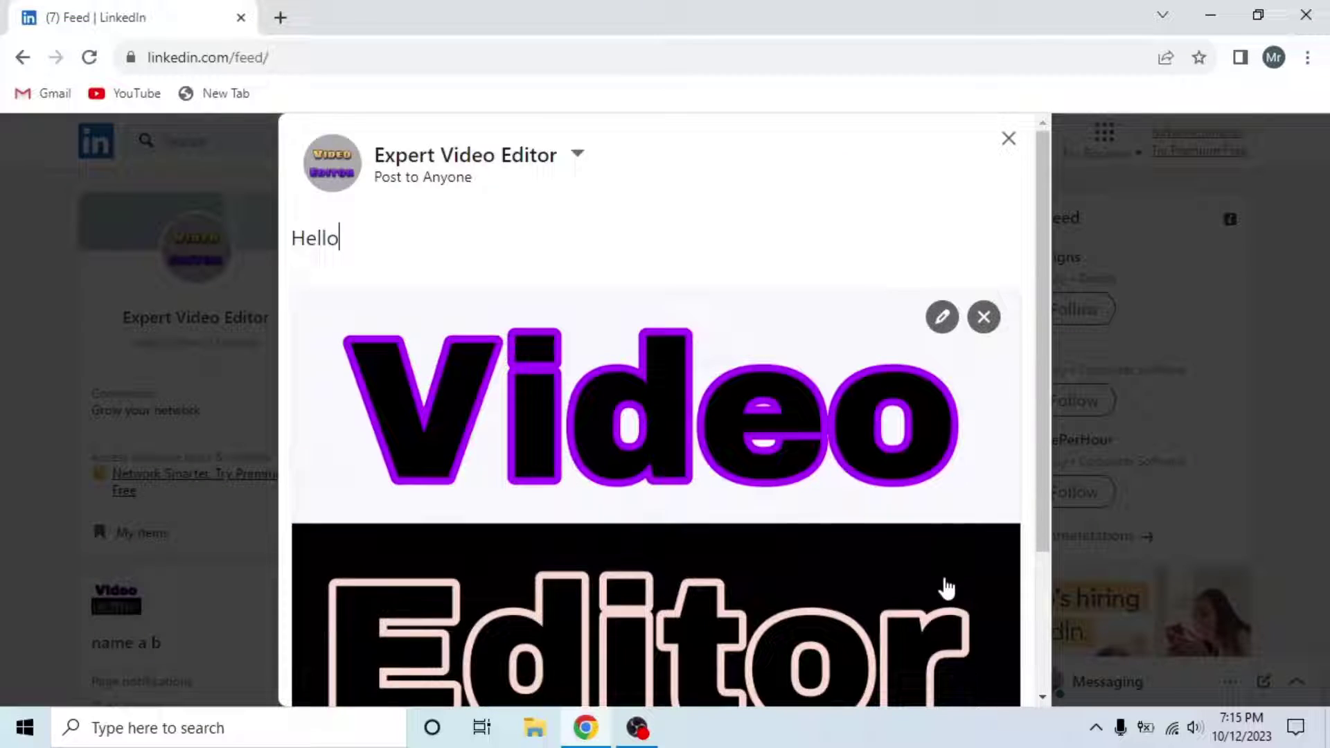
{"action": "scroll", "coordinate": [914, 512], "scroll_direction": "down", "scroll_amount": 2}
{"action": "scroll", "coordinate": [914, 511], "scroll_direction": "up", "scroll_amount": 2}
Step: Save the unfinished post as a draft and reload the LinkedIn feed
{"action": "left_click", "coordinate": [1006, 142]}
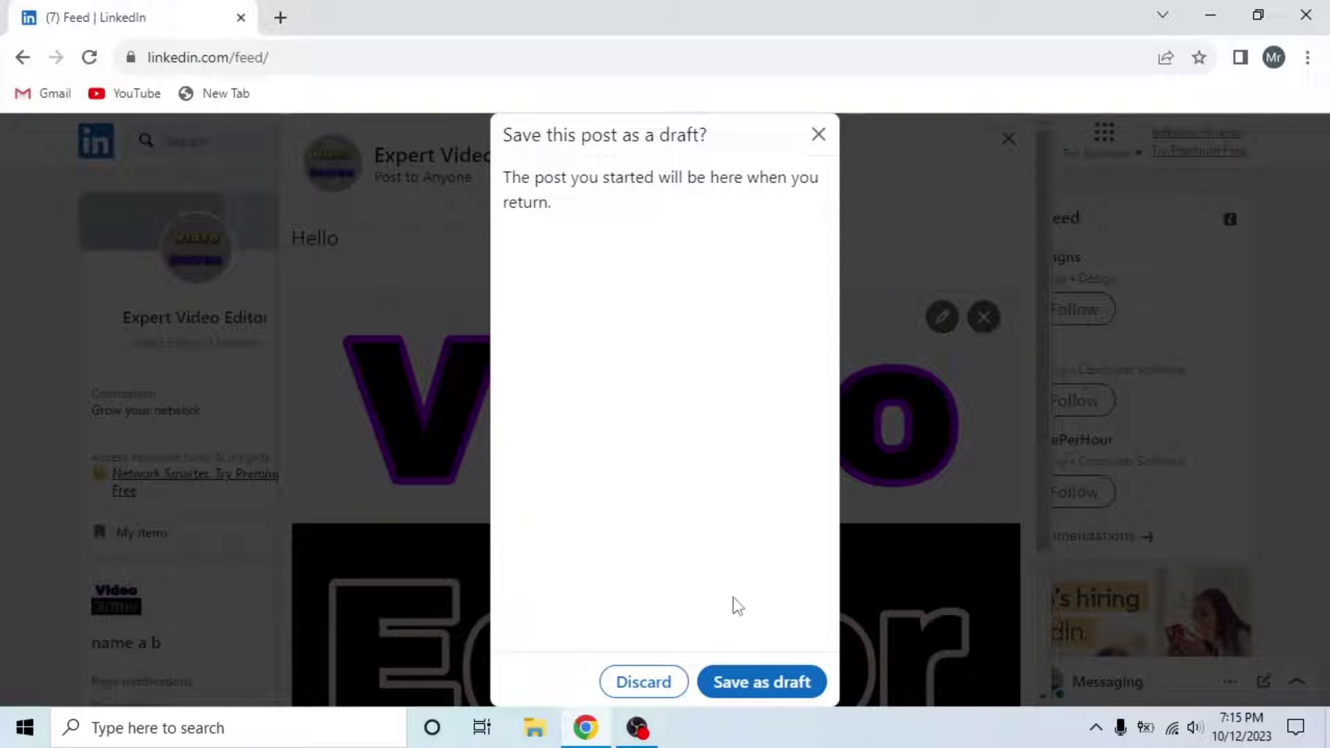
{"action": "left_click", "coordinate": [681, 683]}
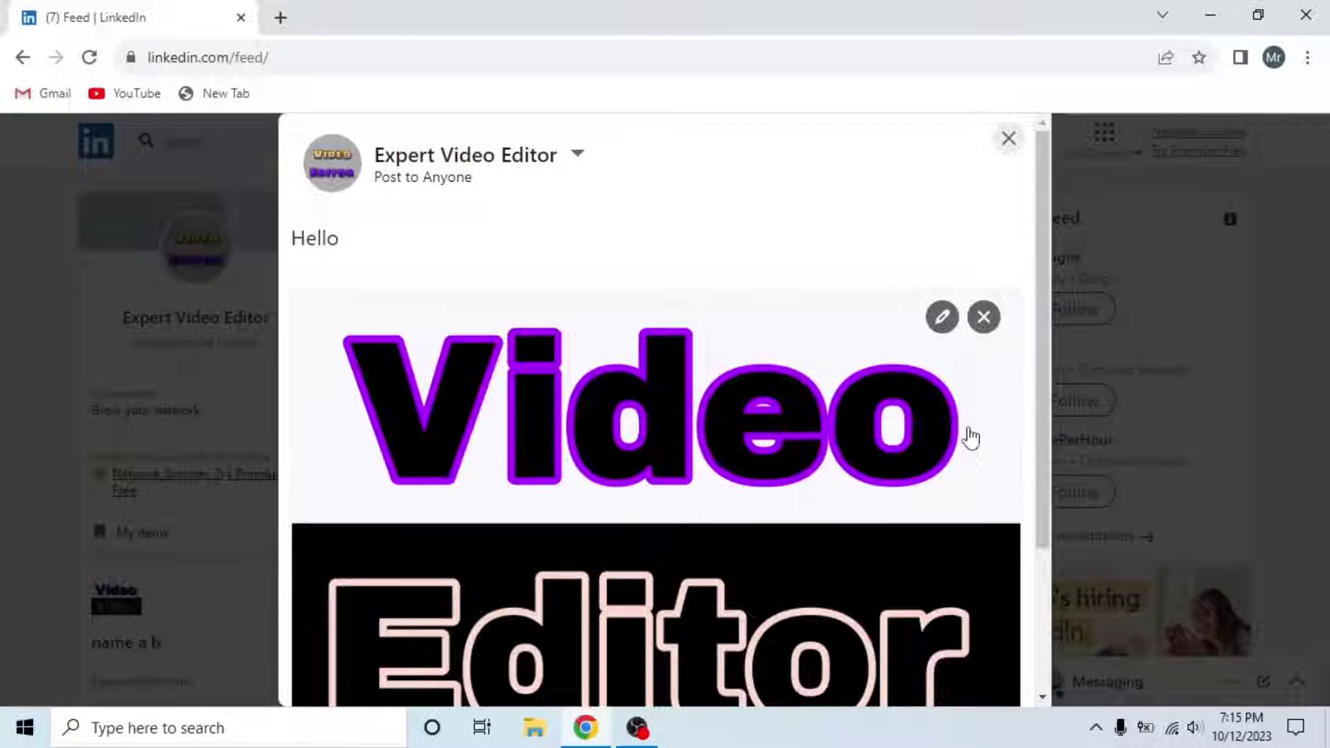
{"action": "type", "text": "linkedin"}
{"action": "key", "text": "Return"}
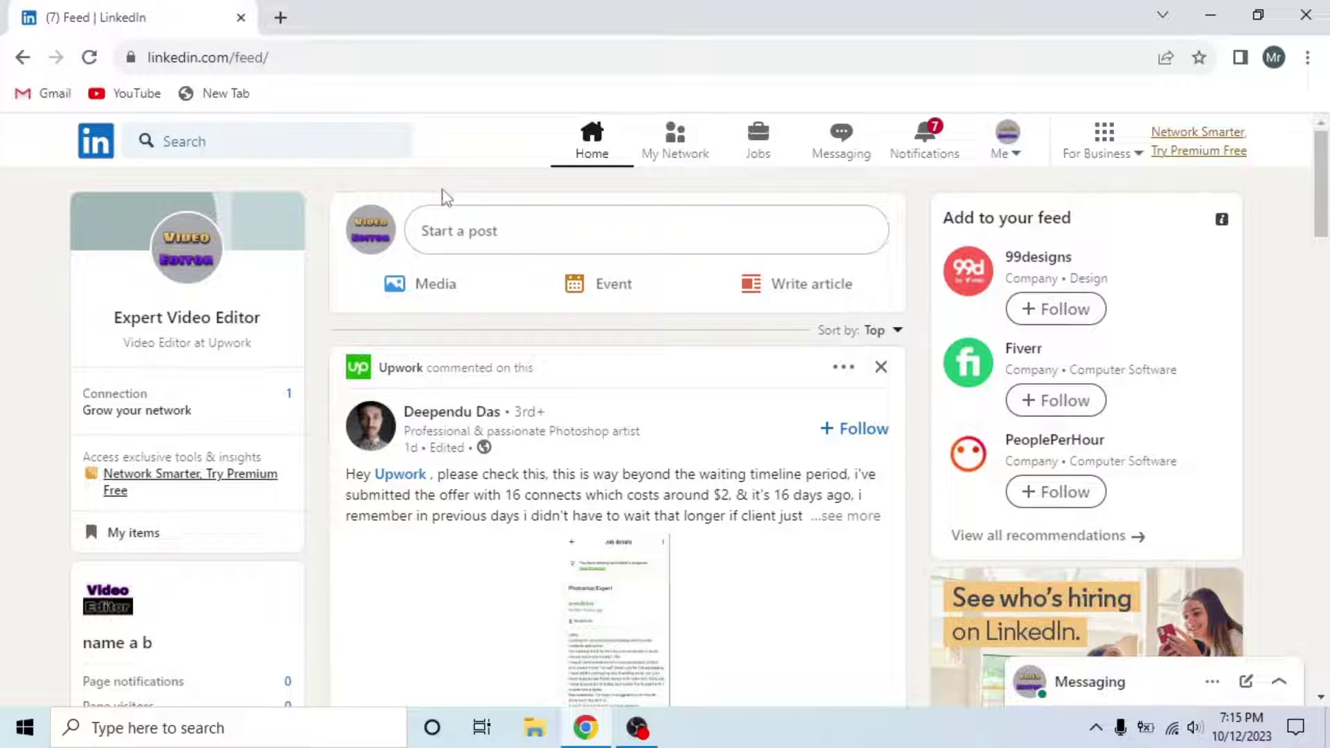
Step: Restore the 'Hello' draft and discard it, then open and close an empty composer
{"action": "left_click", "coordinate": [516, 230]}
{"action": "type", "text": "Hello"}
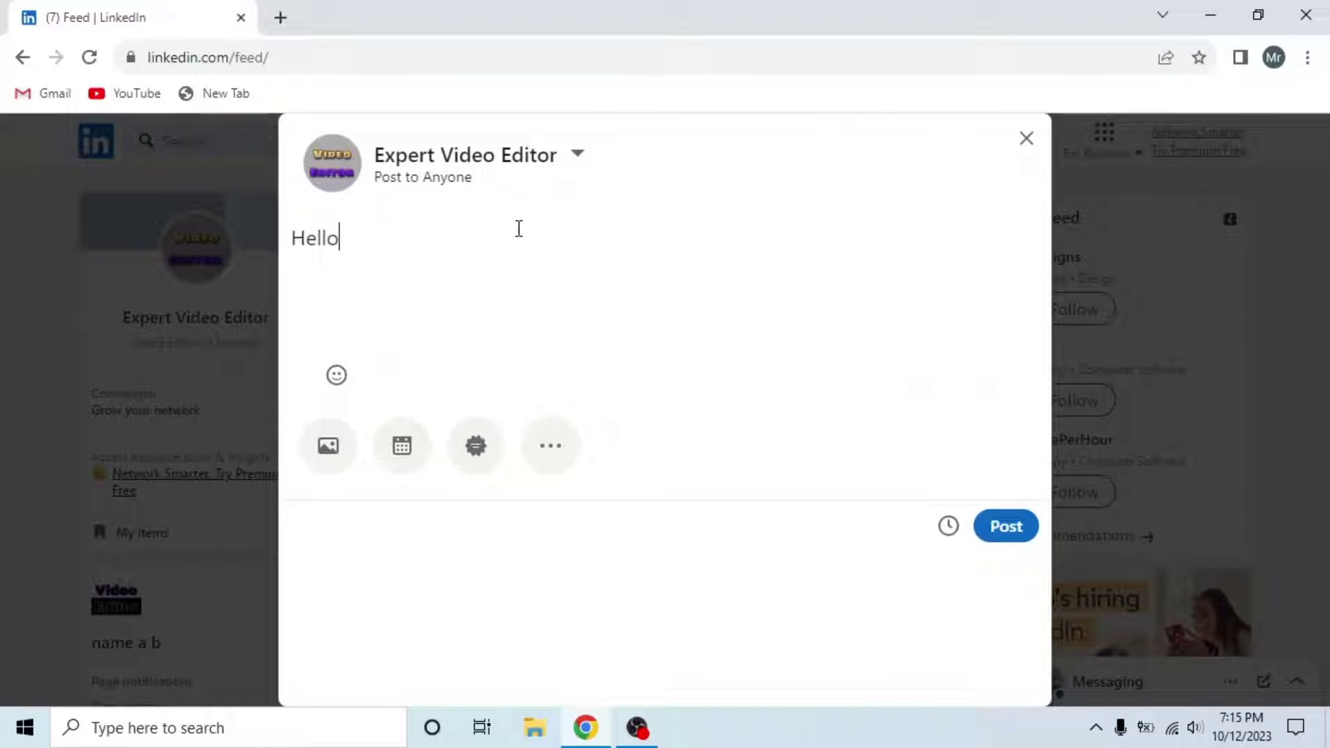
{"action": "scroll", "coordinate": [614, 463], "scroll_direction": "down", "scroll_amount": 2}
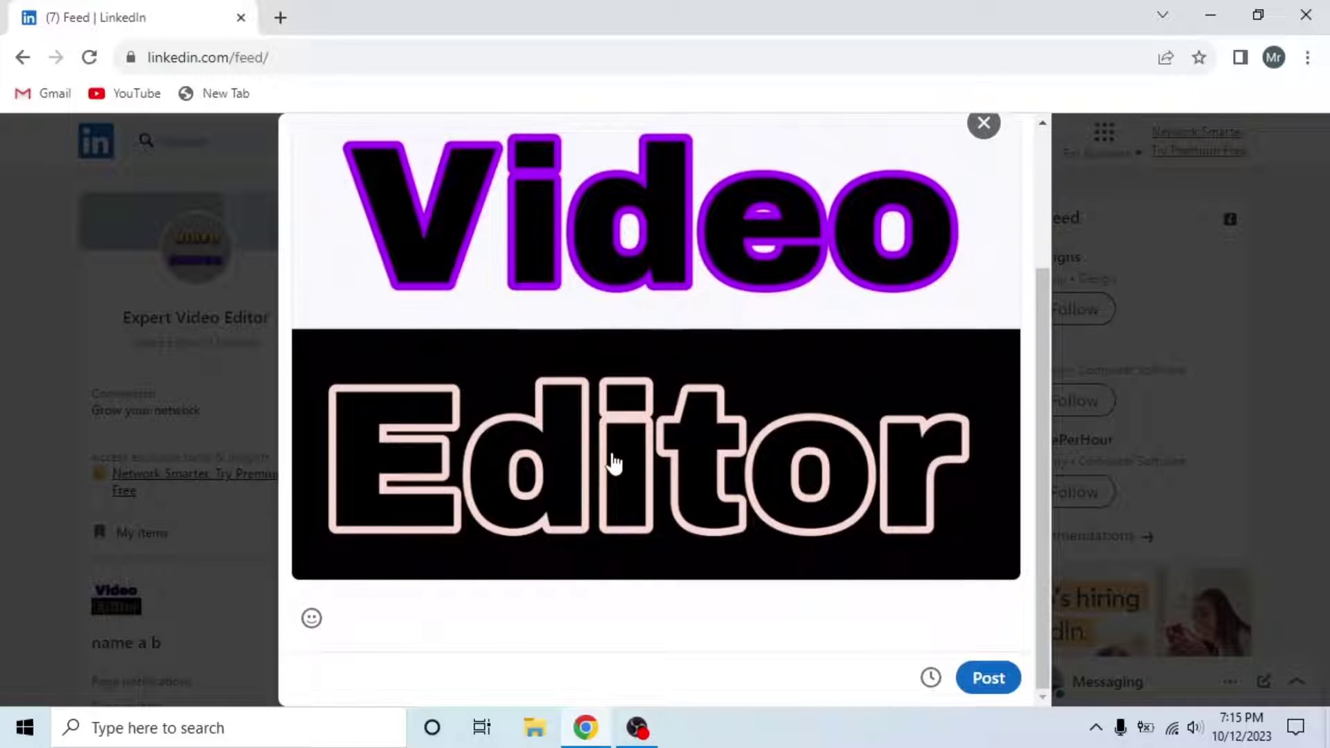
{"action": "scroll", "coordinate": [751, 555], "scroll_direction": "up", "scroll_amount": 2}
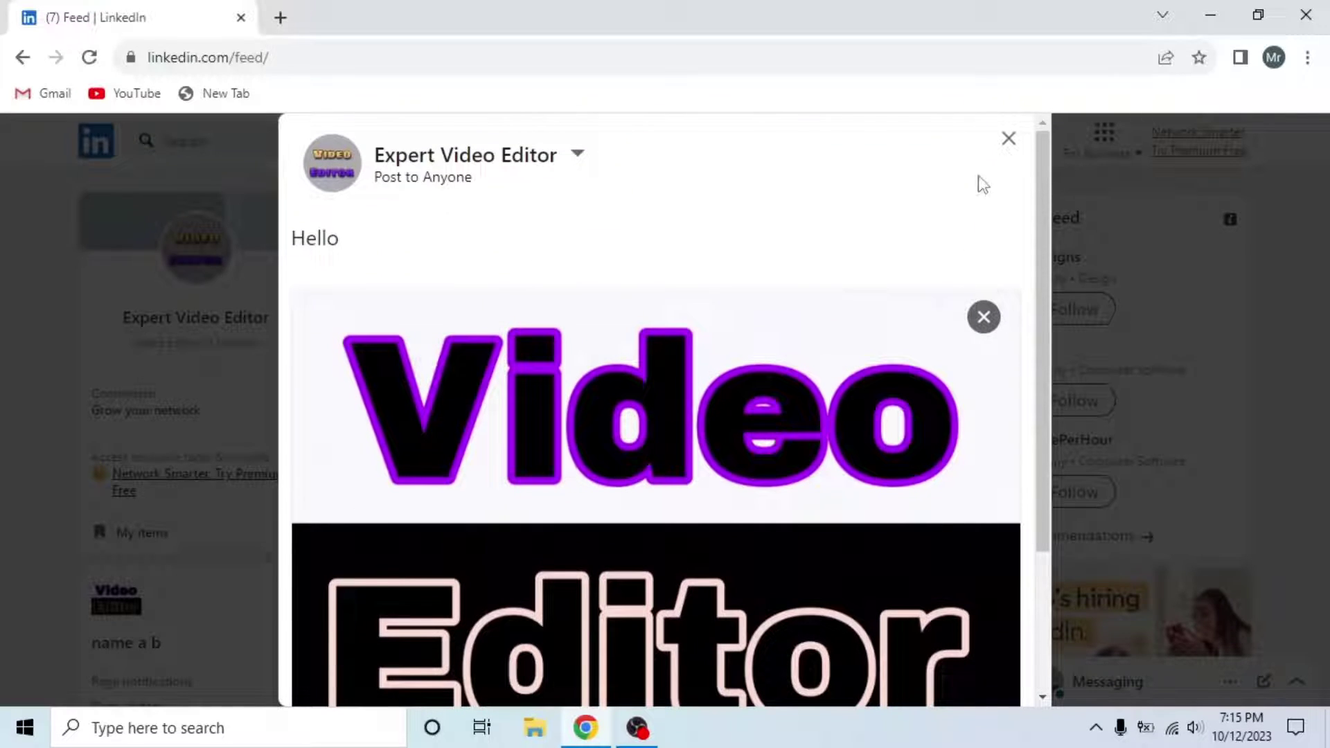
{"action": "left_click", "coordinate": [1004, 151]}
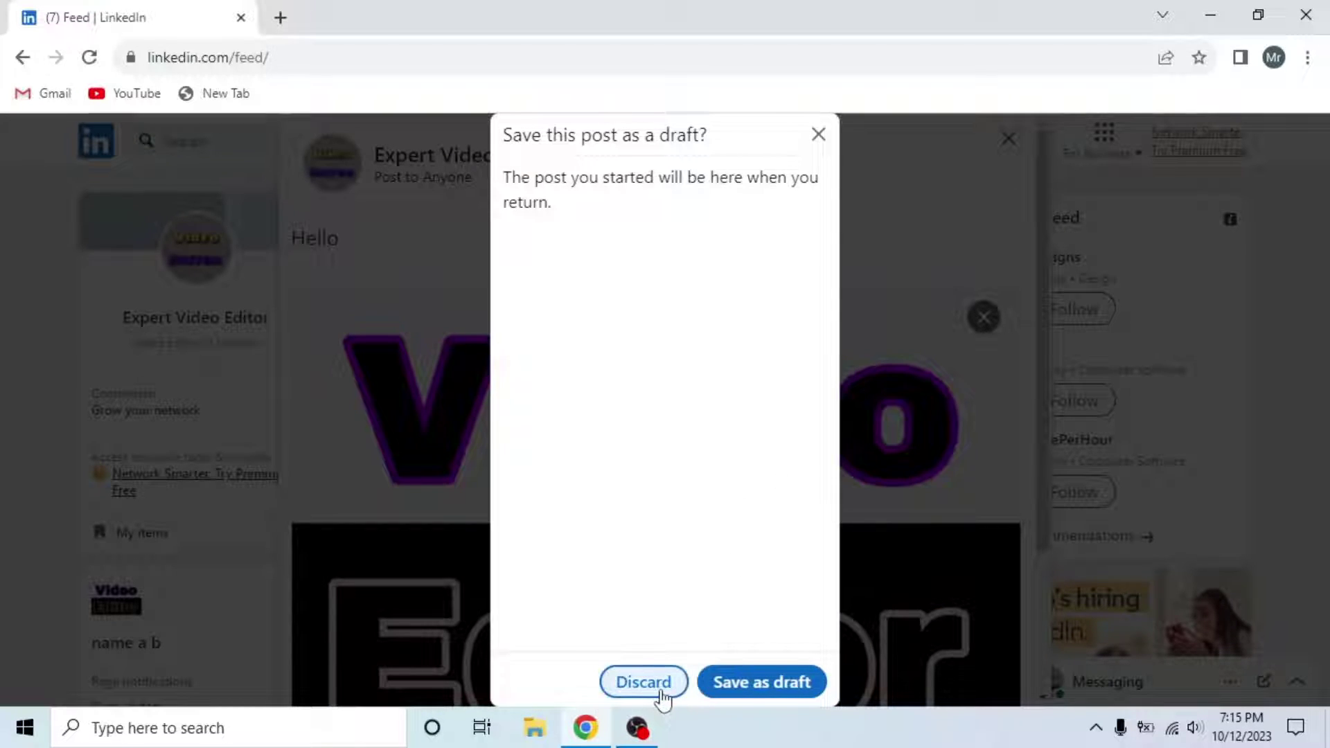
{"action": "left_click", "coordinate": [652, 686]}
{"action": "left_click", "coordinate": [530, 233]}
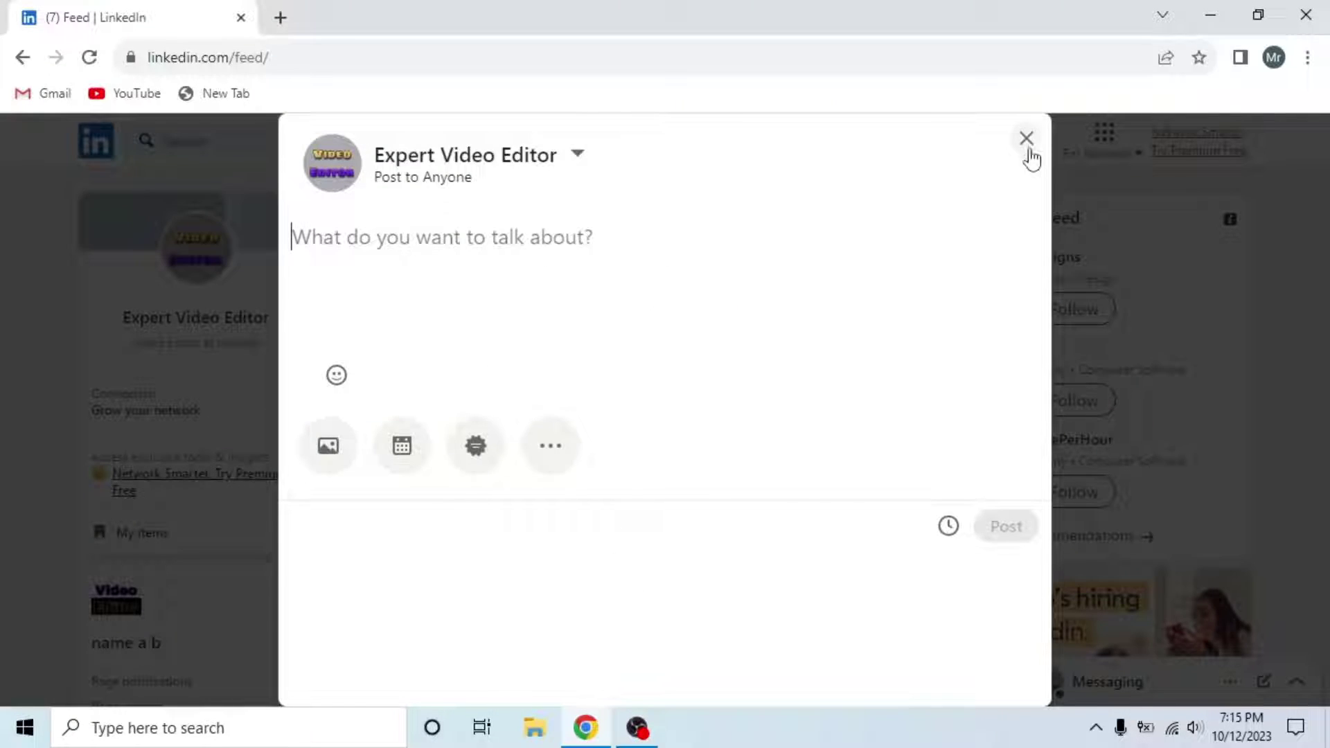
{"action": "left_click", "coordinate": [1026, 138]}
Step: Write the 'Yt' article with body 'Tutorial', go back, and start a blank article
{"action": "left_click", "coordinate": [800, 286]}
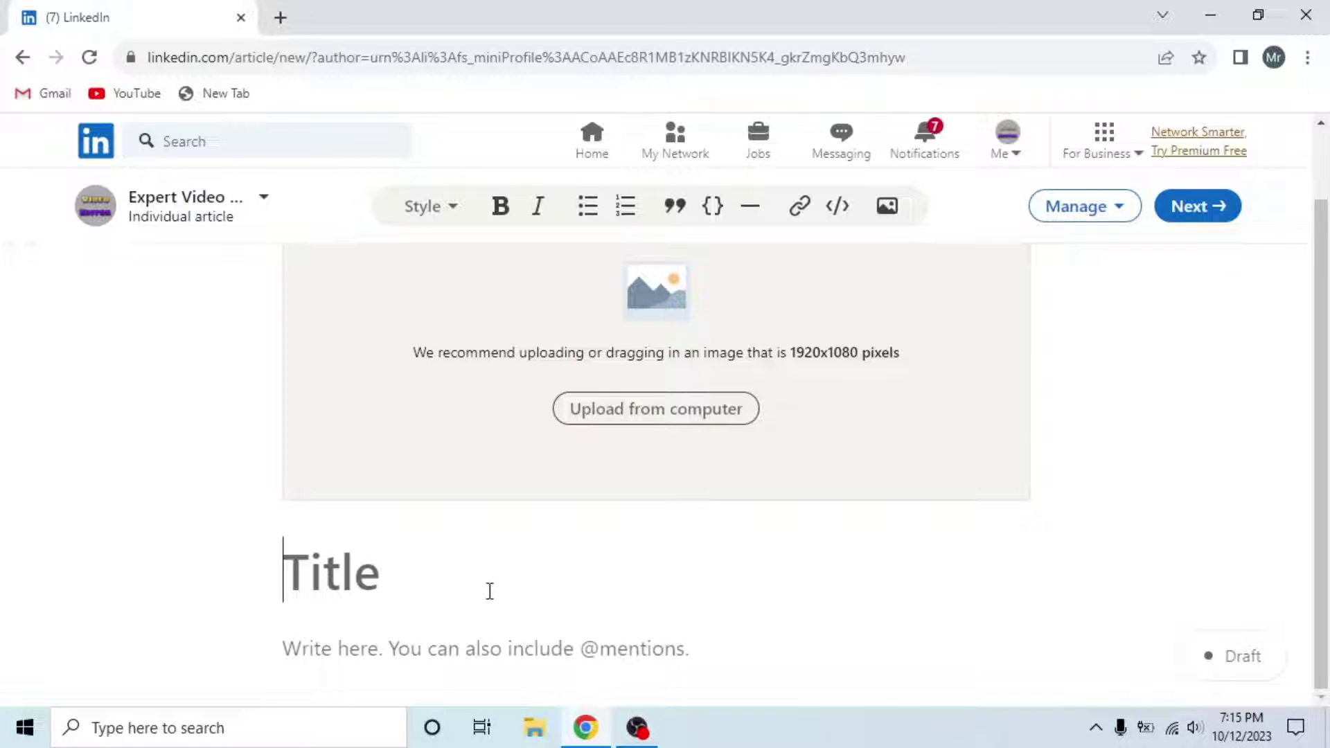
{"action": "type", "text": "Yt"}
{"action": "key", "text": "Return"}
{"action": "type", "text": "Tutorial"}
{"action": "left_click", "coordinate": [22, 58]}
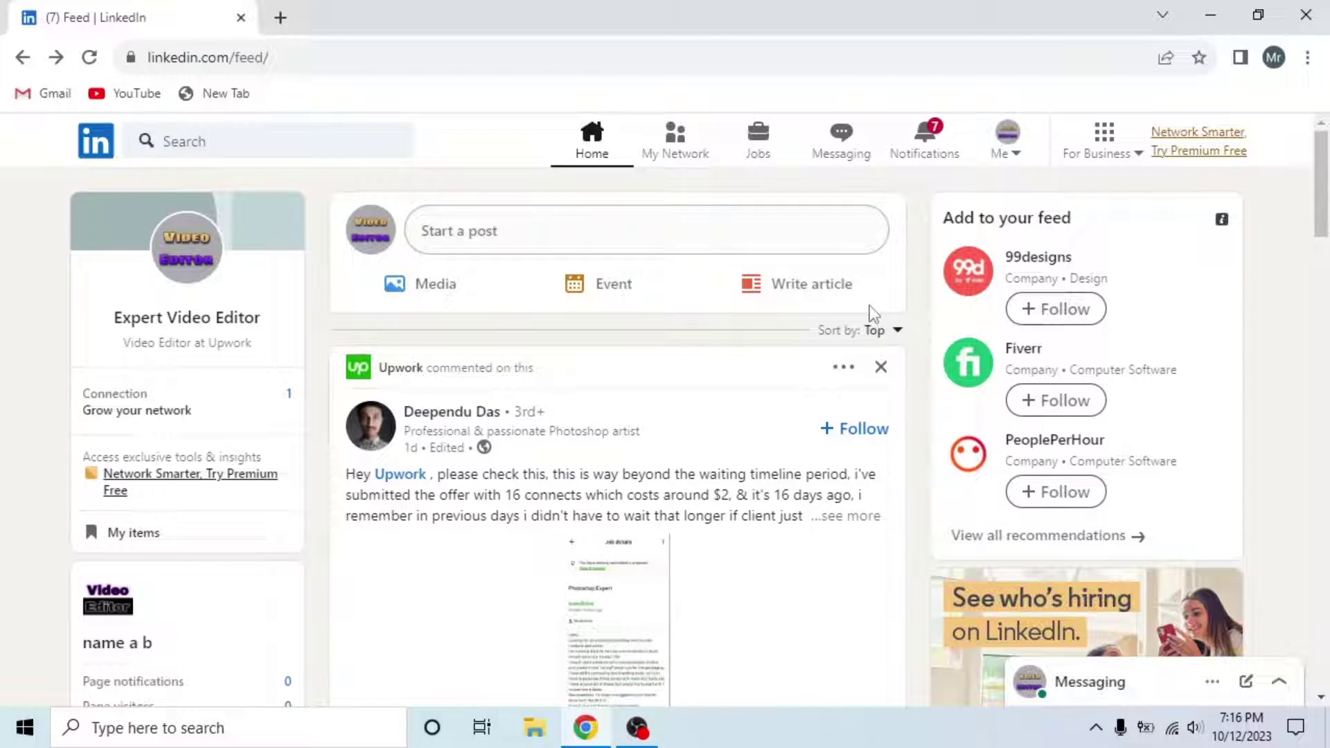
{"action": "left_click", "coordinate": [816, 287]}
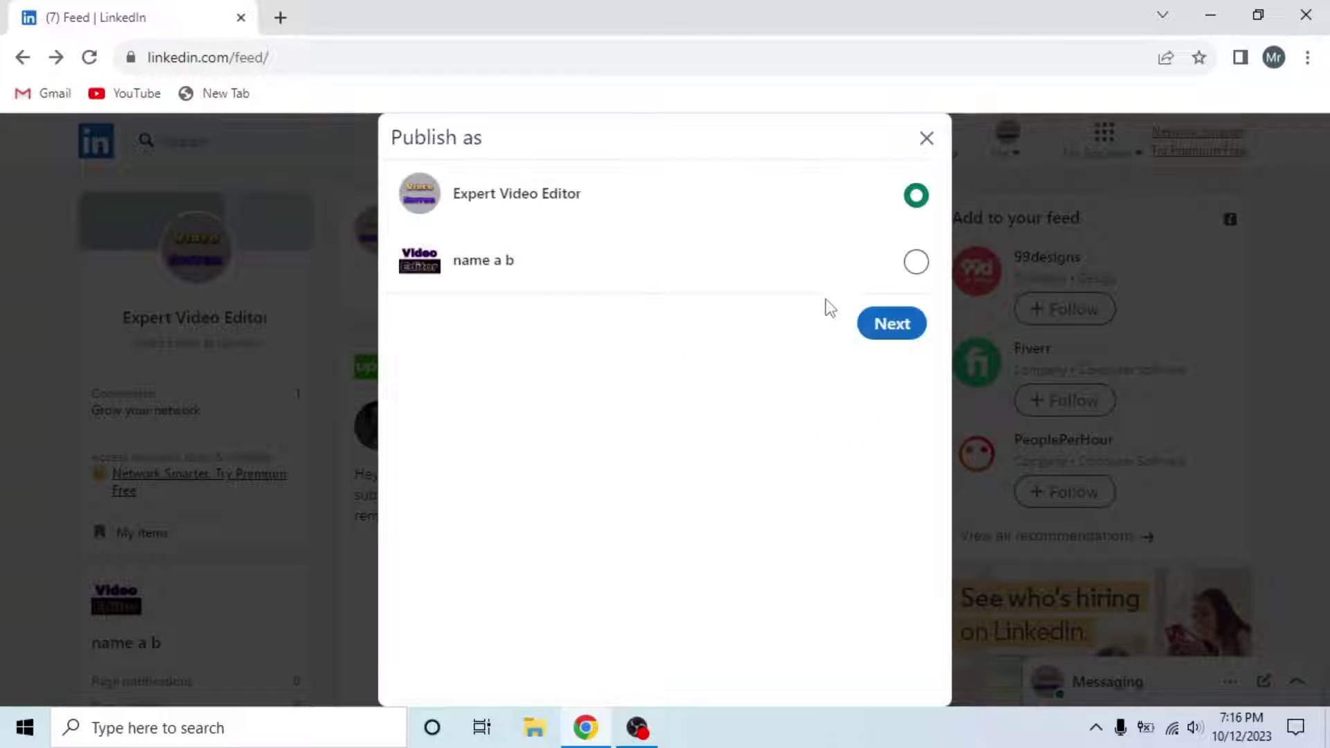
{"action": "left_click", "coordinate": [906, 330]}
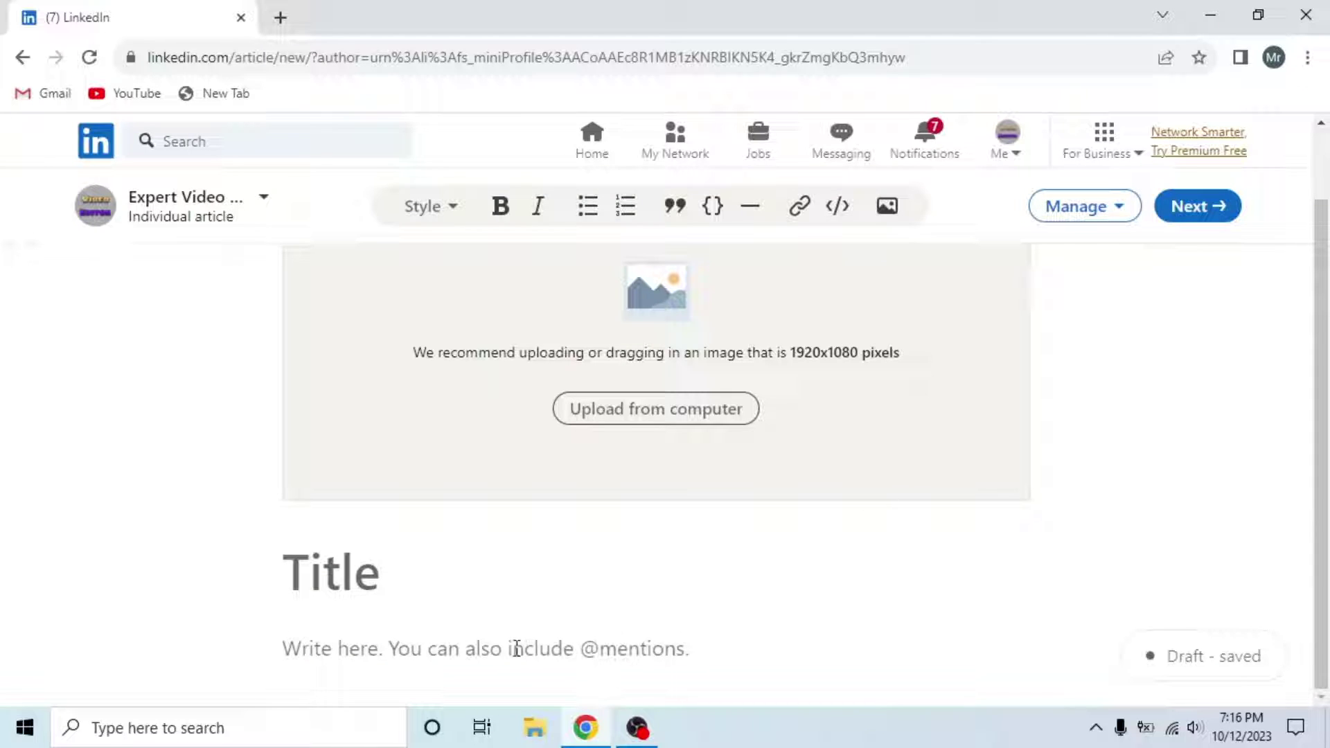
Step: Reopen the 'Yt' article from the Manage > Drafts list
{"action": "left_click", "coordinate": [1096, 209]}
{"action": "left_click", "coordinate": [1092, 291]}
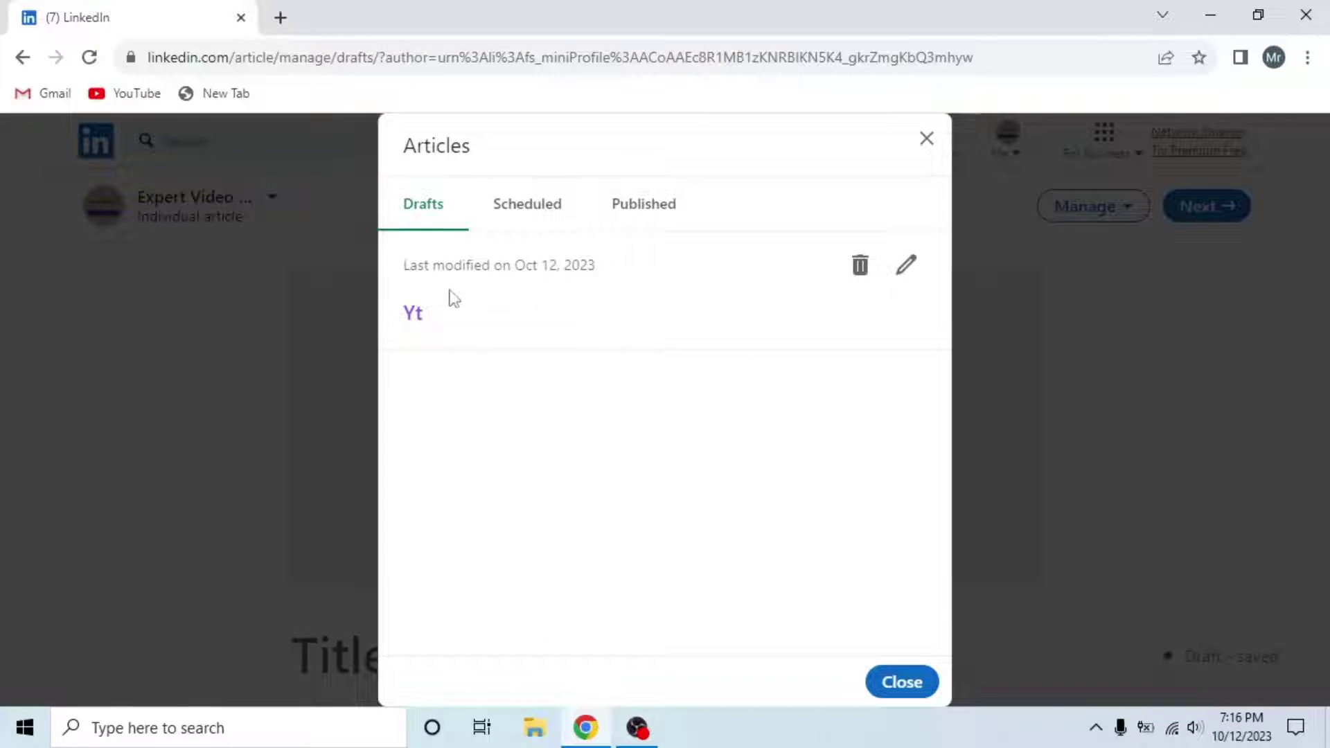
{"action": "left_click", "coordinate": [412, 313]}
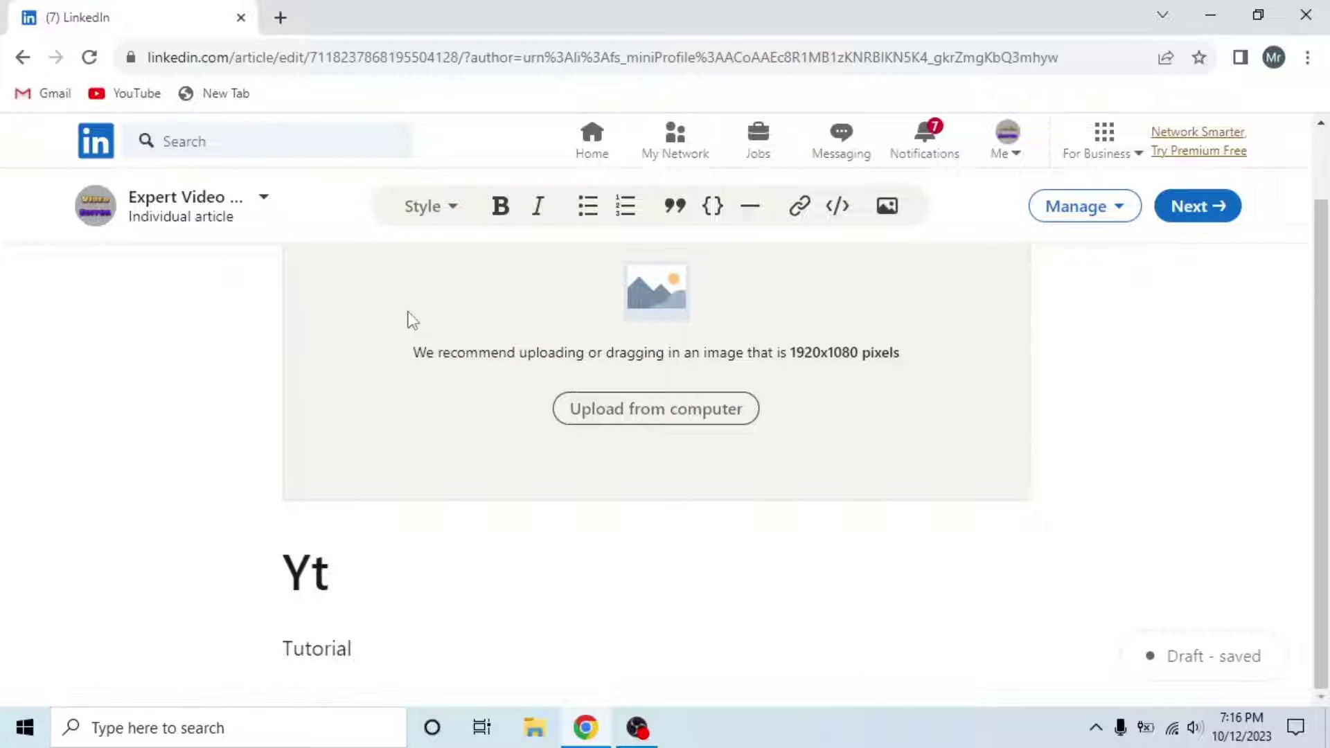